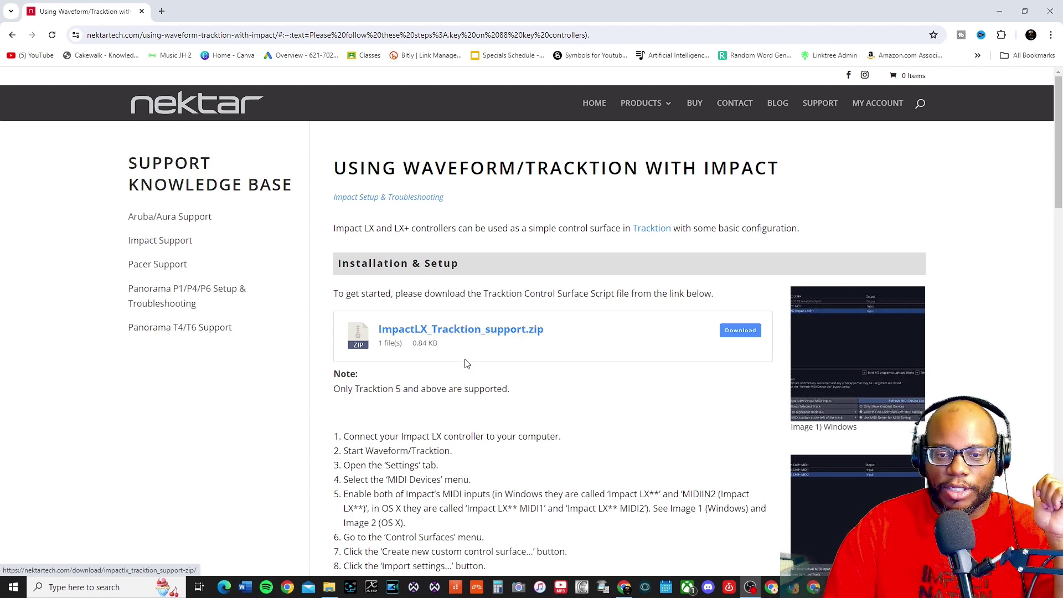
Step: Download ImpactLX_Tracktion_support.zip from the Nektar Waveform/Tracktion support article
{"action": "scroll", "coordinate": [521, 408], "scroll_direction": "down", "scroll_amount": 2}
{"action": "scroll", "coordinate": [521, 407], "scroll_direction": "down", "scroll_amount": 3}
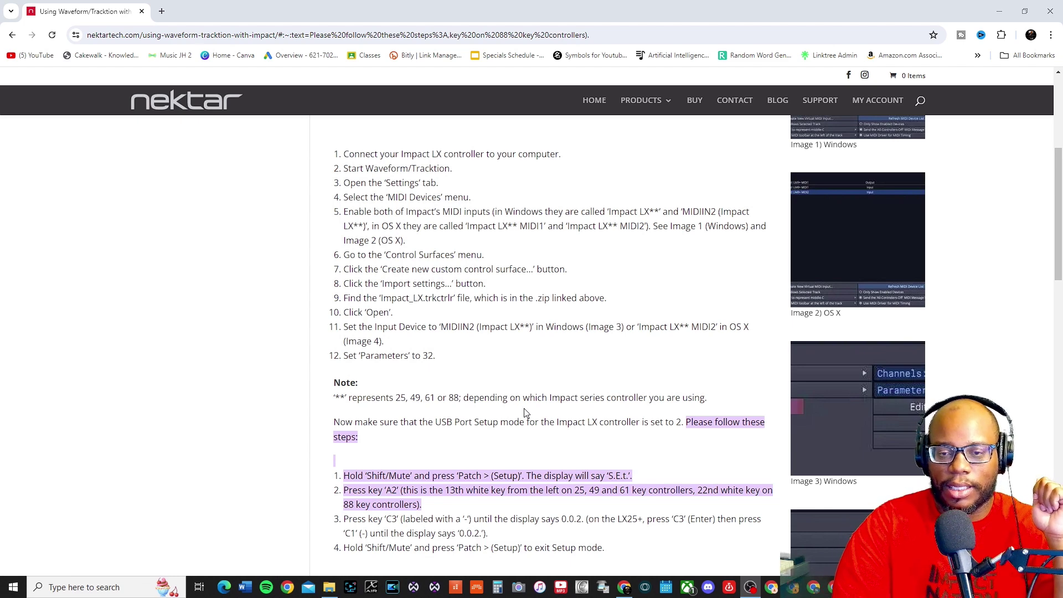
{"action": "scroll", "coordinate": [440, 428], "scroll_direction": "down", "scroll_amount": 1}
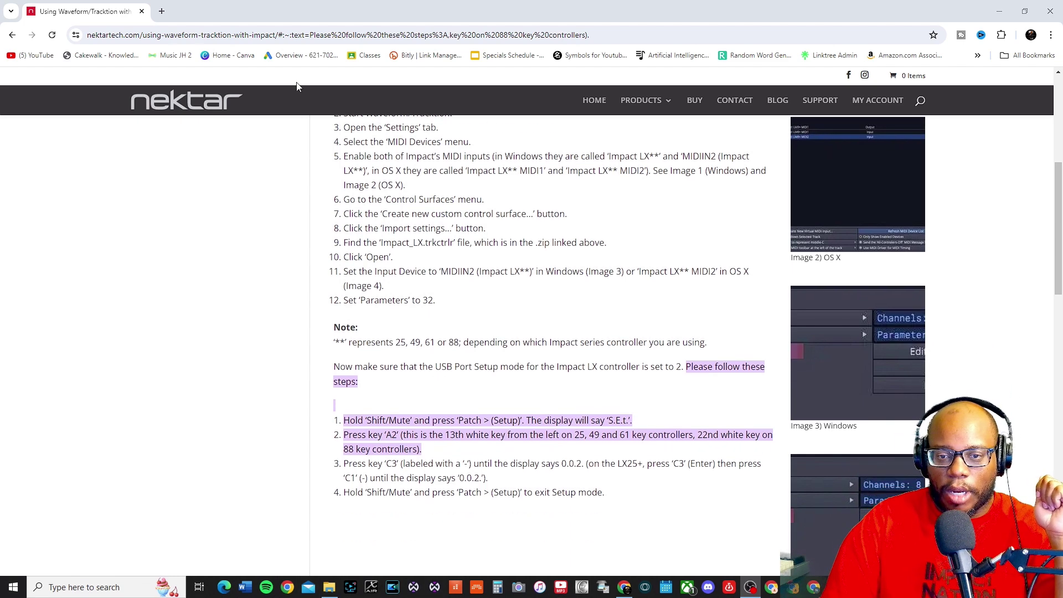
{"action": "scroll", "coordinate": [533, 153], "scroll_direction": "up", "scroll_amount": 6}
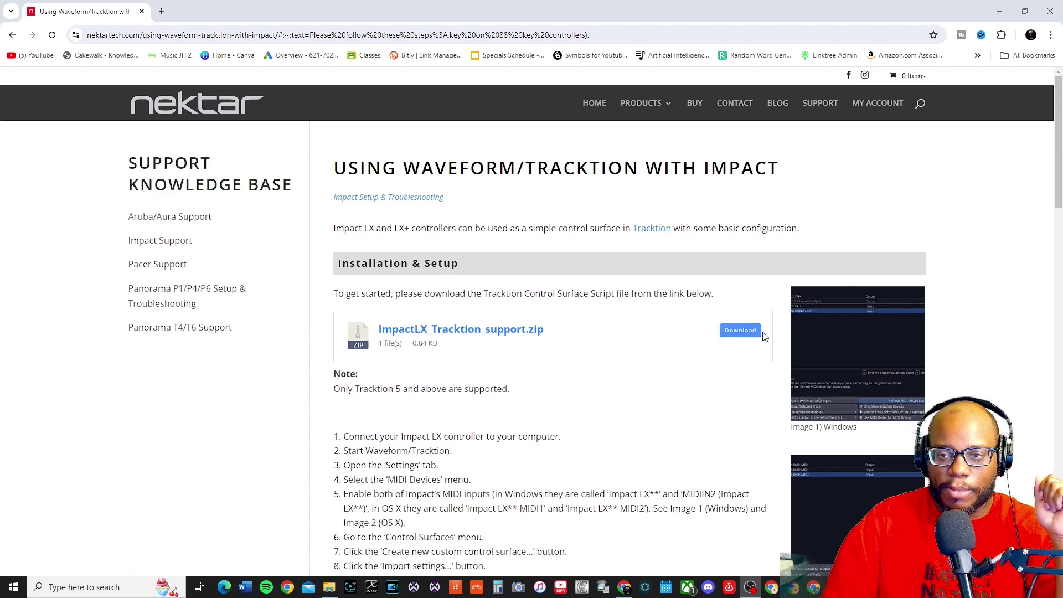
{"action": "left_click", "coordinate": [739, 333]}
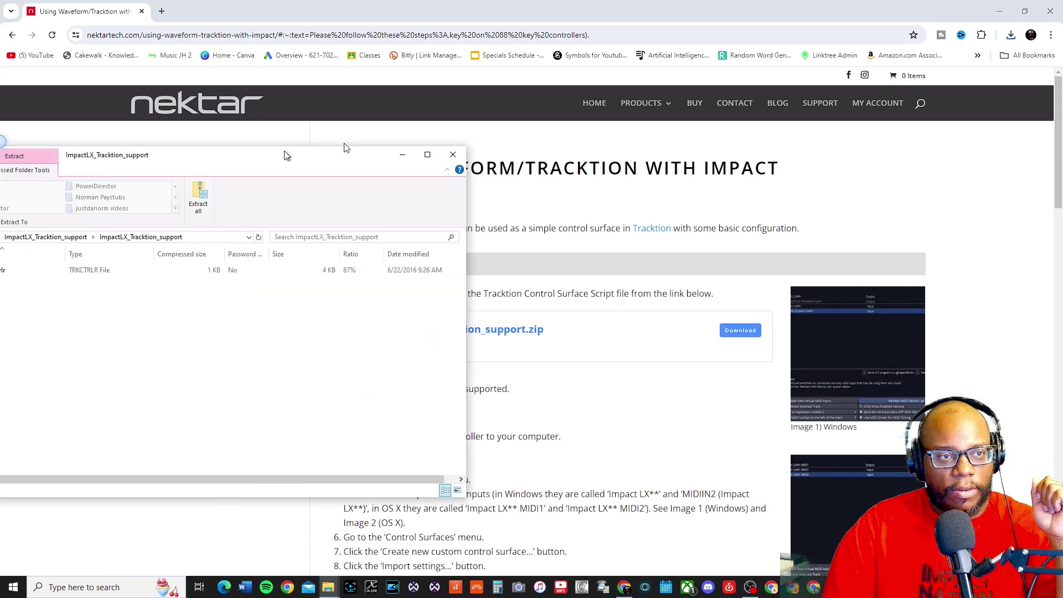
Step: Open the downloaded zip to check its contents, then return to the article
{"action": "double_click", "coordinate": [266, 158]}
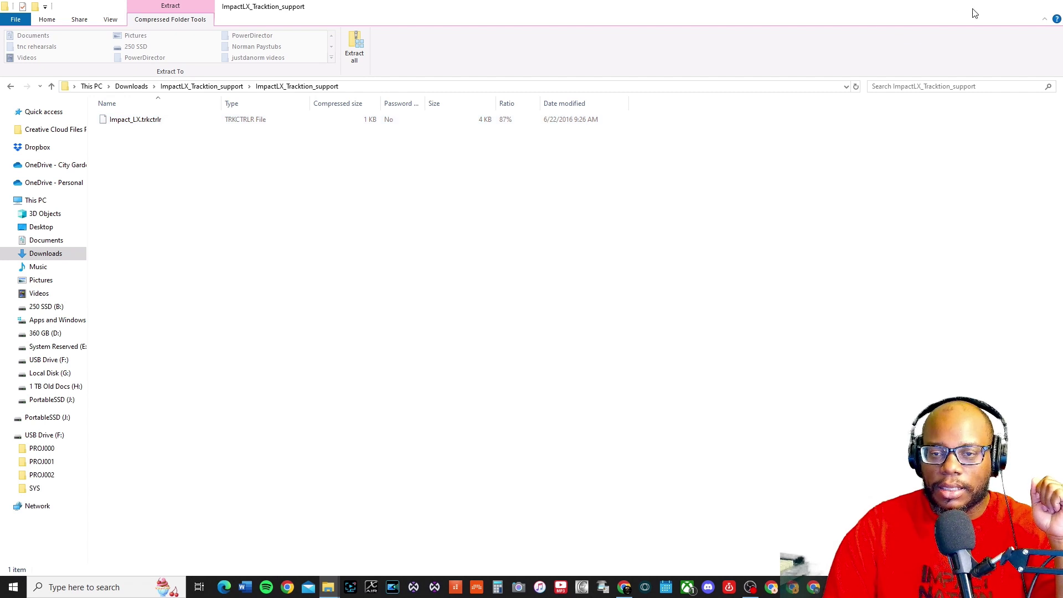
{"action": "left_click", "coordinate": [999, 5]}
{"action": "scroll", "coordinate": [576, 410], "scroll_direction": "down", "scroll_amount": 2}
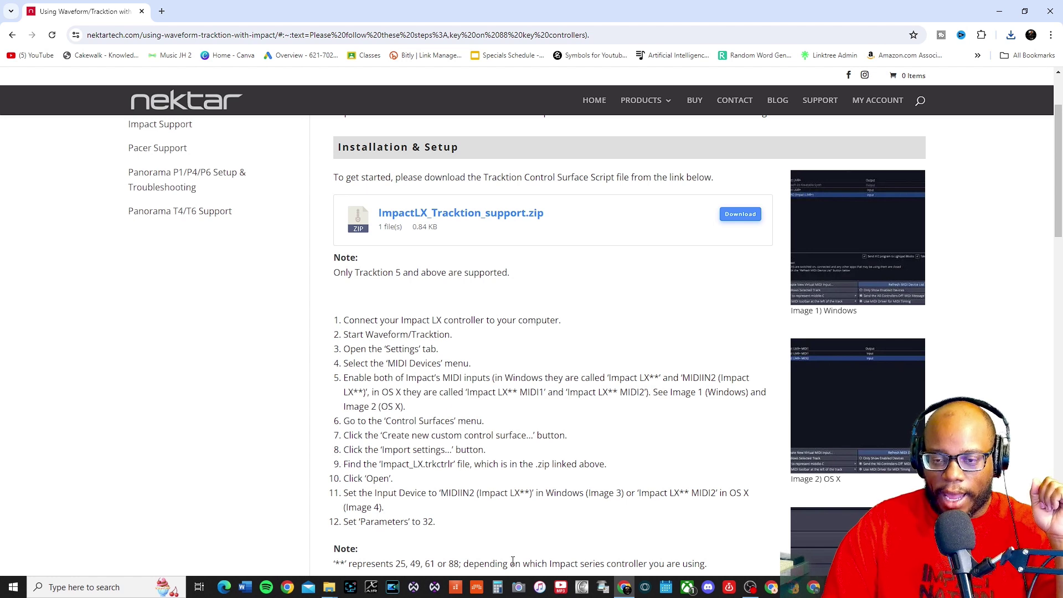
{"action": "left_click", "coordinate": [437, 587]}
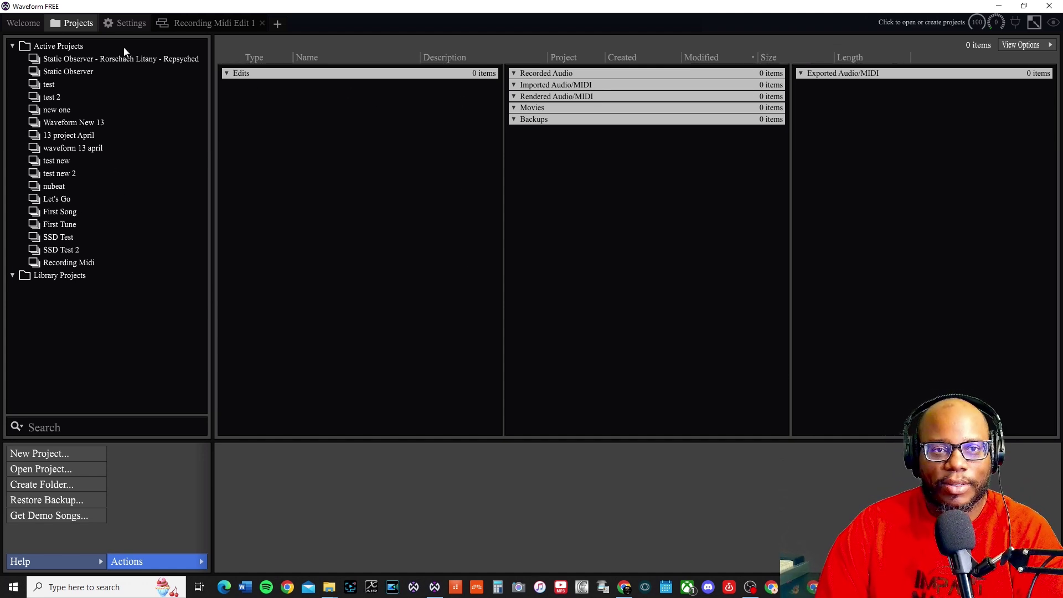
Step: Navigate Waveform's Settings through MIDI devices to the Control Surfaces page
{"action": "left_click", "coordinate": [125, 23]}
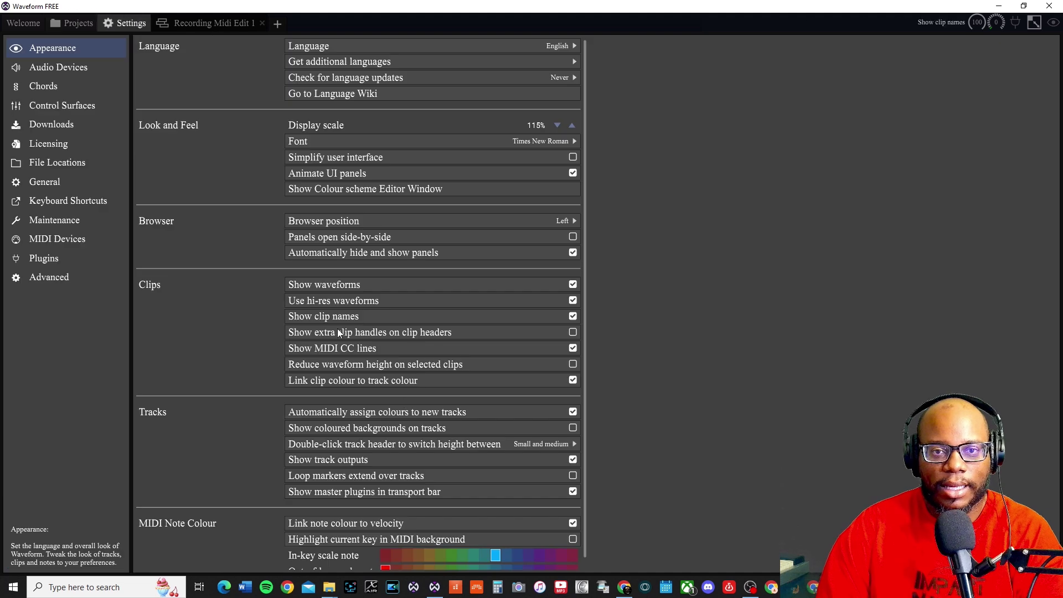
{"action": "left_click", "coordinate": [57, 238]}
{"action": "left_click", "coordinate": [74, 109]}
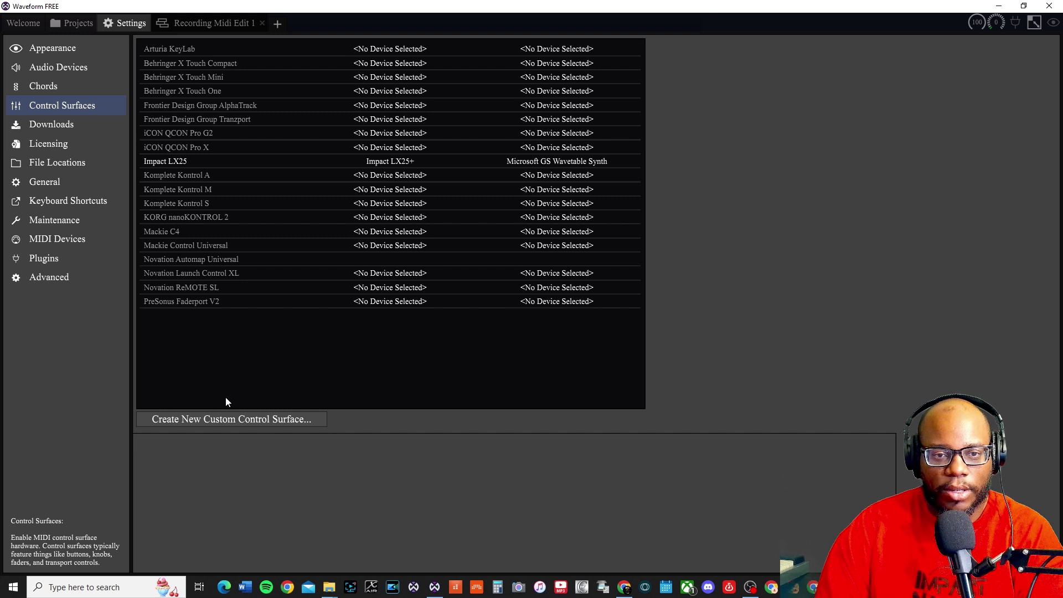
Step: Create the custom surface 'Impact LX 25', then import settings browsing to Downloads
{"action": "left_click", "coordinate": [210, 424]}
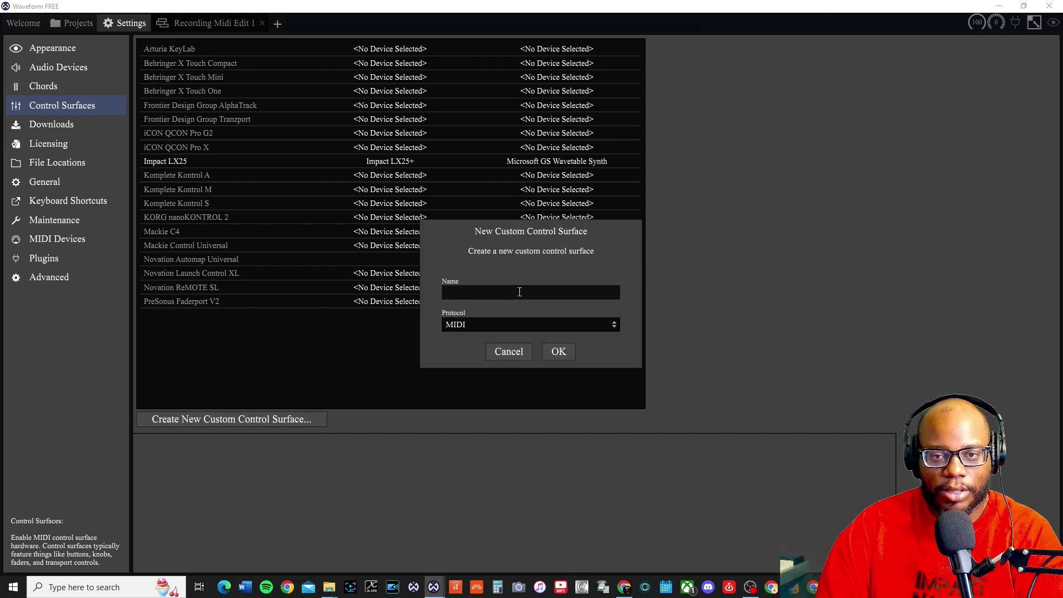
{"action": "type", "text": "Impact LX"}
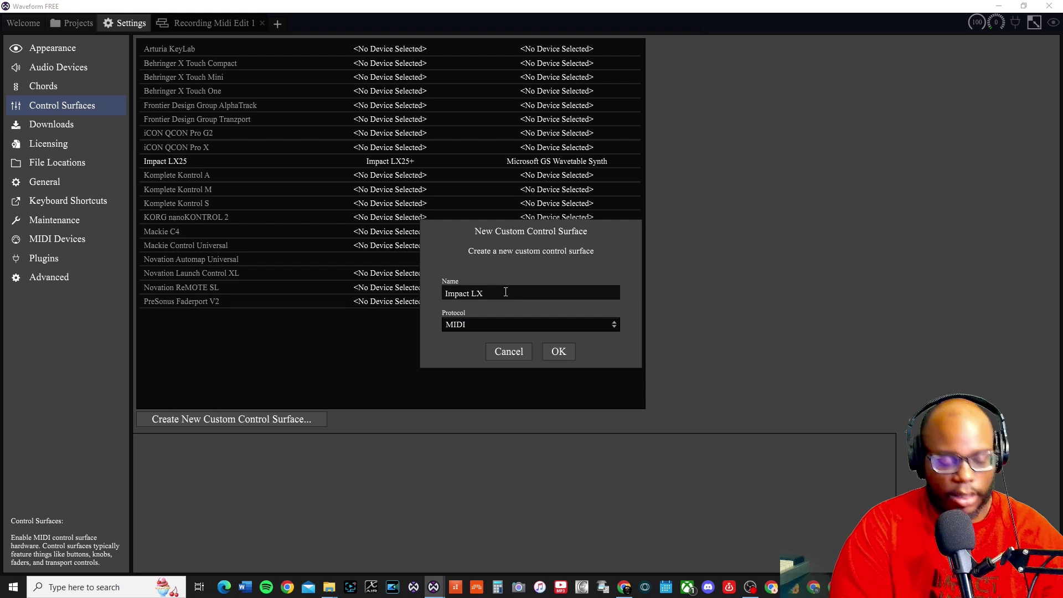
{"action": "type", "text": " 25"}
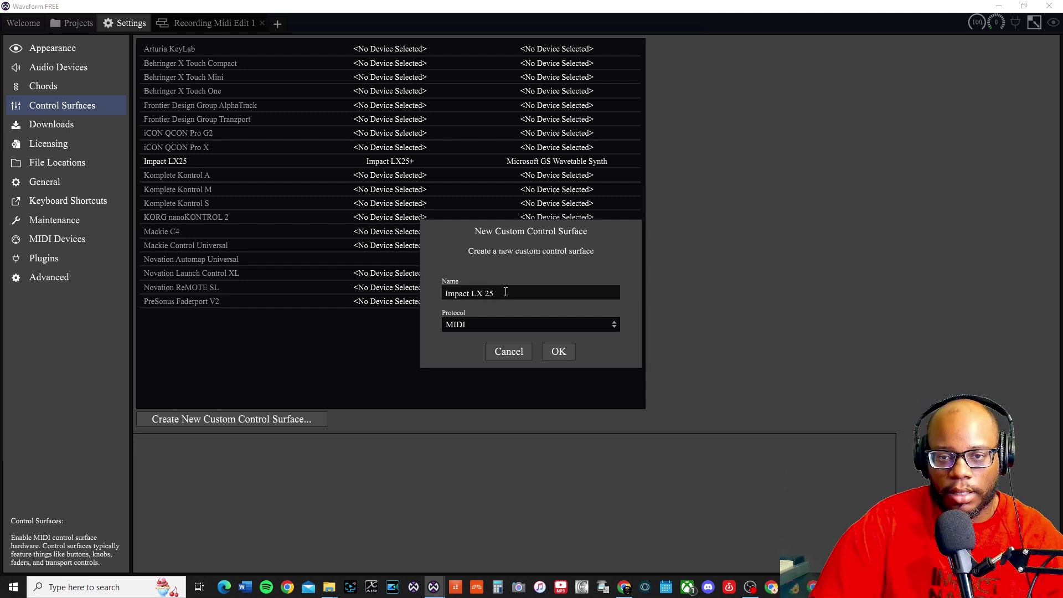
{"action": "left_click", "coordinate": [558, 351]}
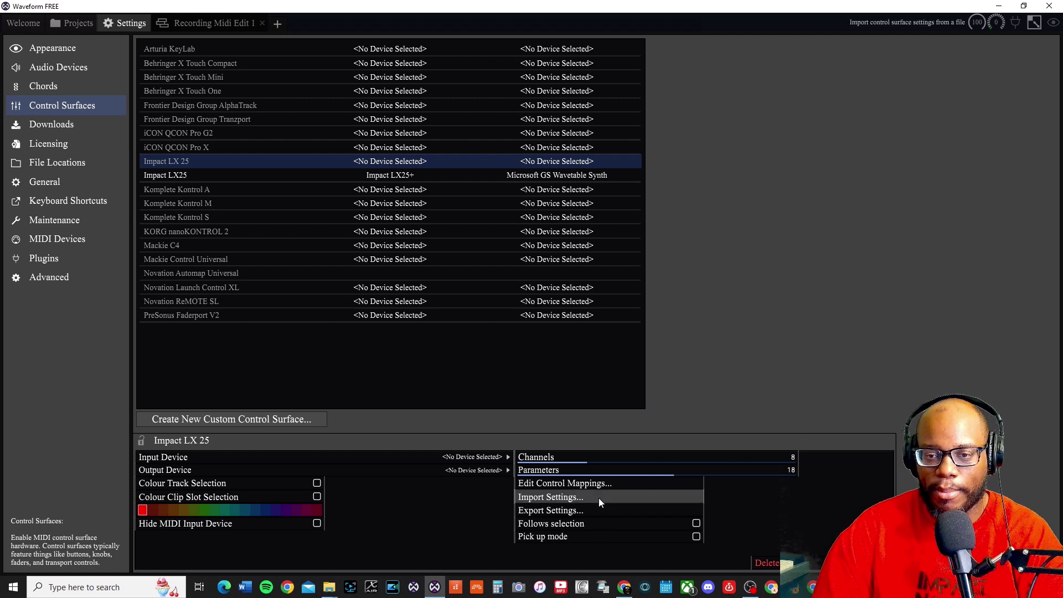
{"action": "left_click", "coordinate": [567, 501]}
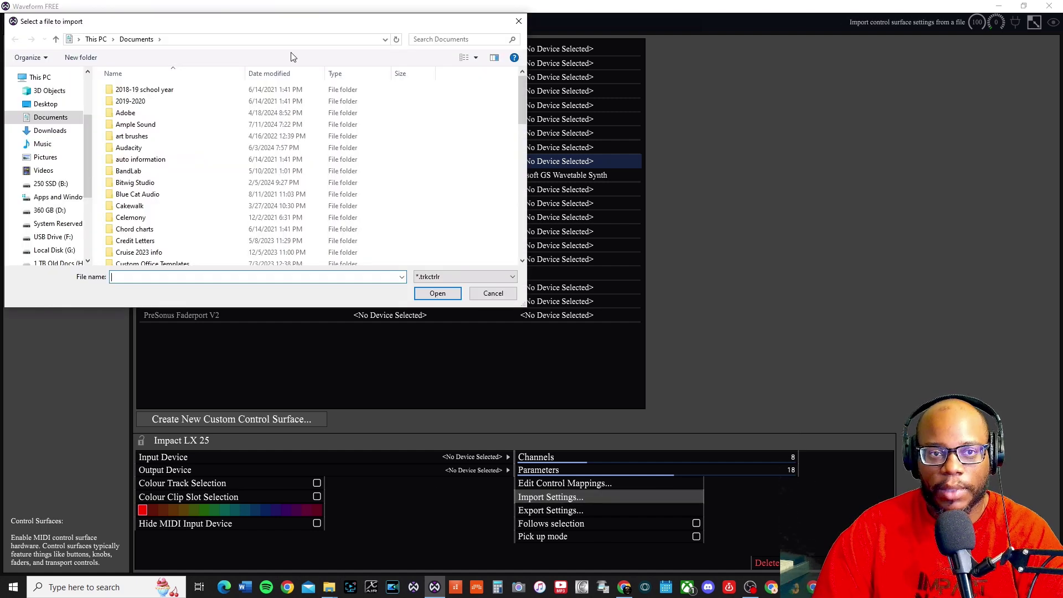
{"action": "left_click", "coordinate": [50, 130]}
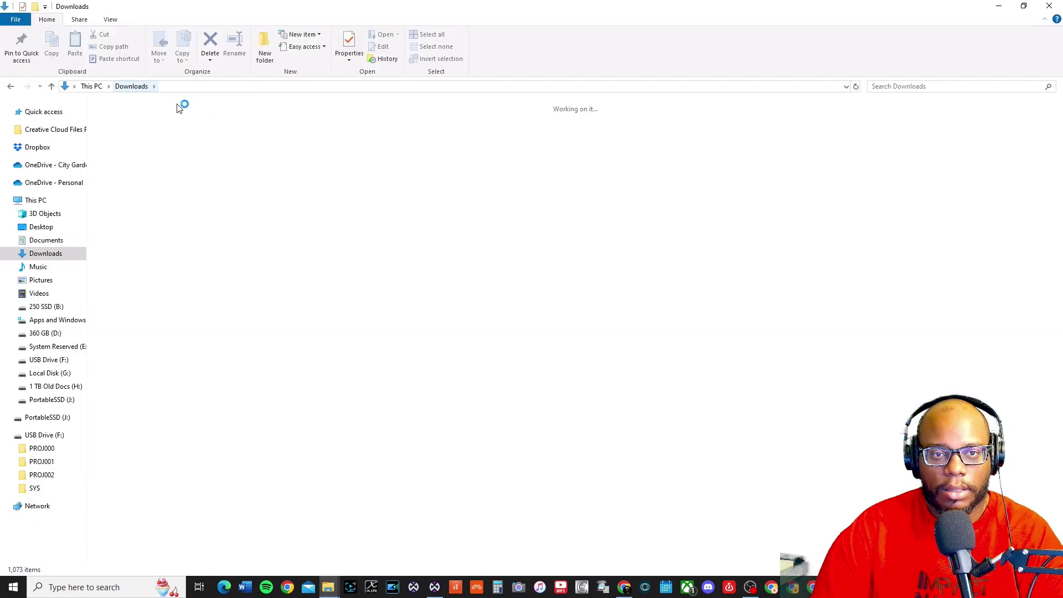
Step: Extract the ImpactLX_Tracktion_support zip into Downloads and close Explorer
{"action": "left_click", "coordinate": [130, 135]}
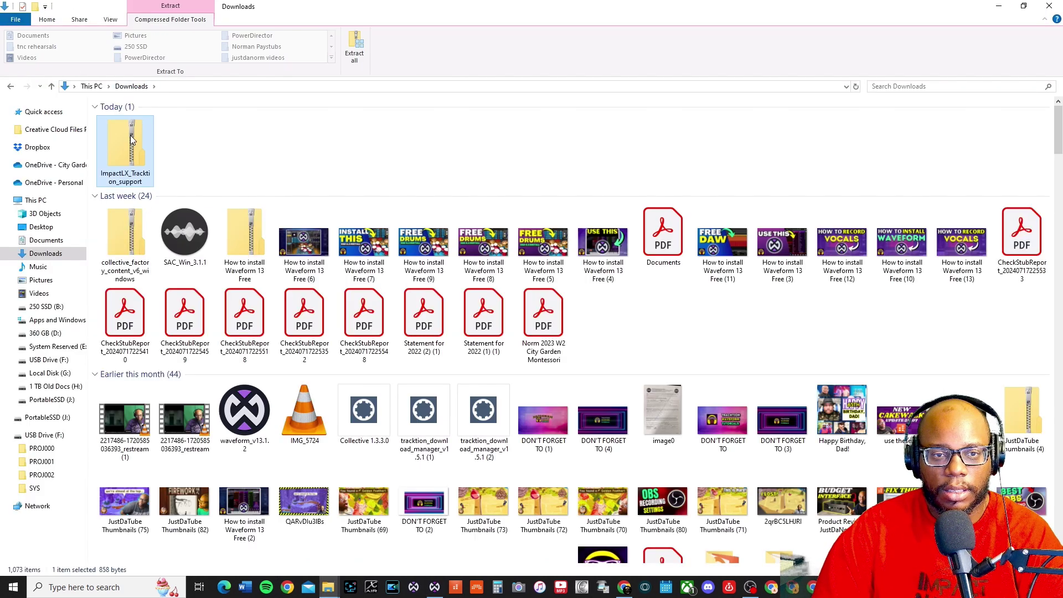
{"action": "right_click", "coordinate": [138, 157]}
{"action": "left_click", "coordinate": [266, 205]}
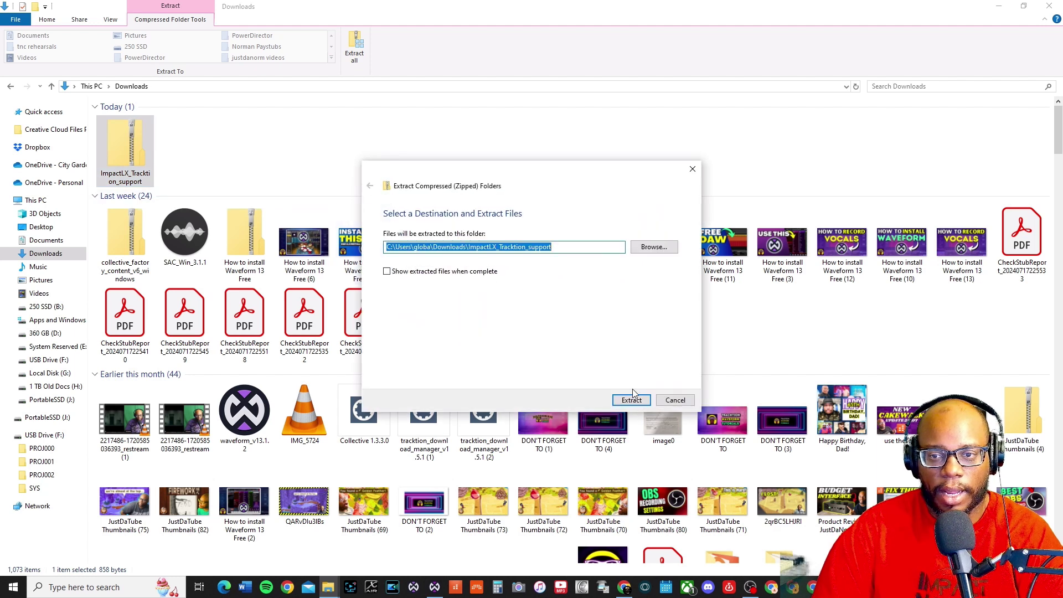
{"action": "left_click", "coordinate": [632, 397]}
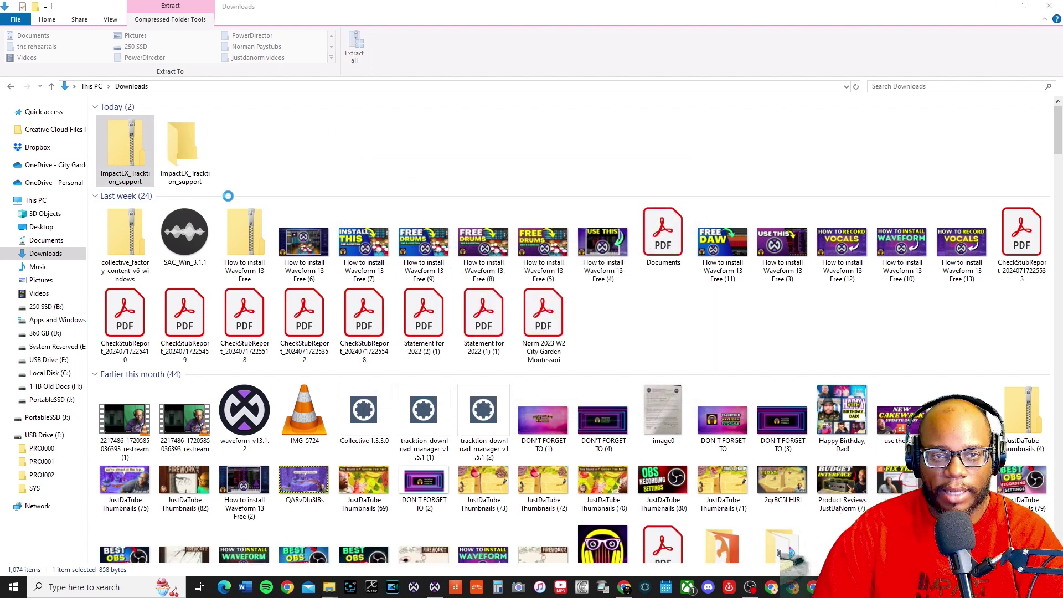
{"action": "left_click", "coordinate": [1050, 6]}
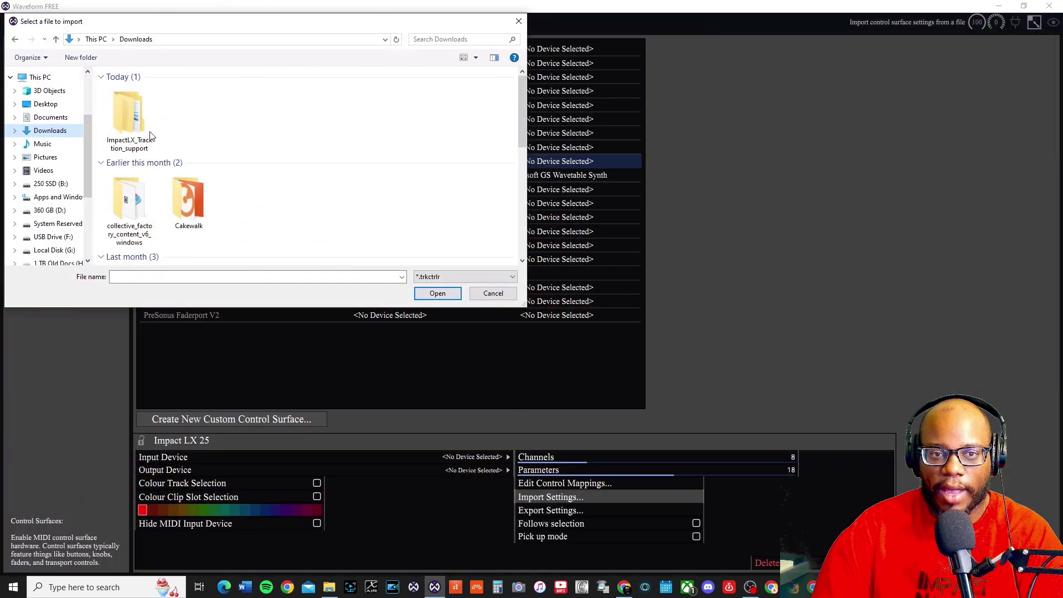
Step: Import Impact_LX.trkctrlr from the nested ImpactLX_Tracktion_support folders into the surface
{"action": "double_click", "coordinate": [129, 119]}
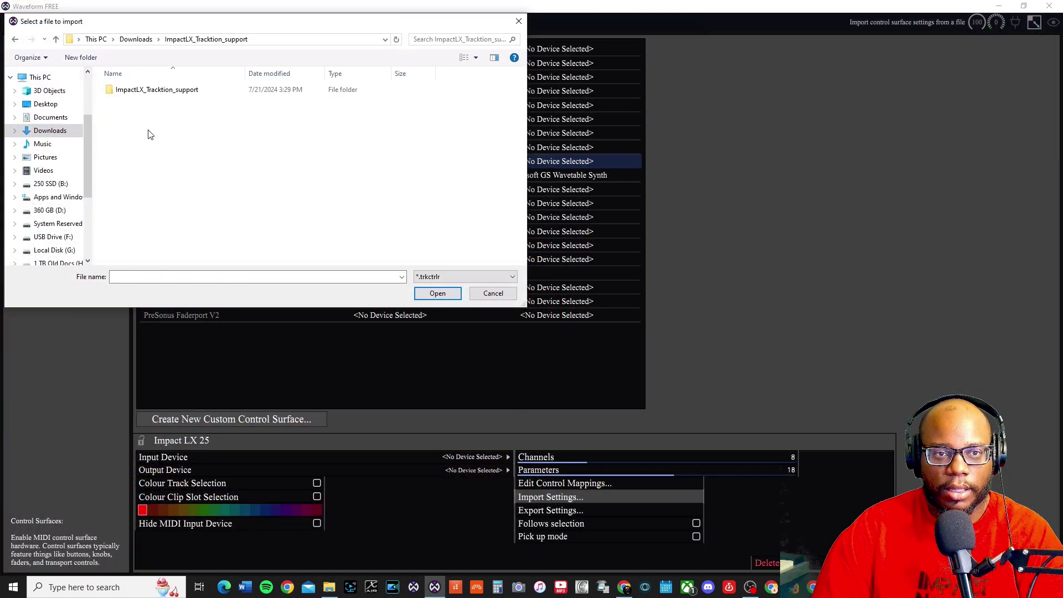
{"action": "double_click", "coordinate": [155, 89]}
{"action": "left_click", "coordinate": [142, 90]}
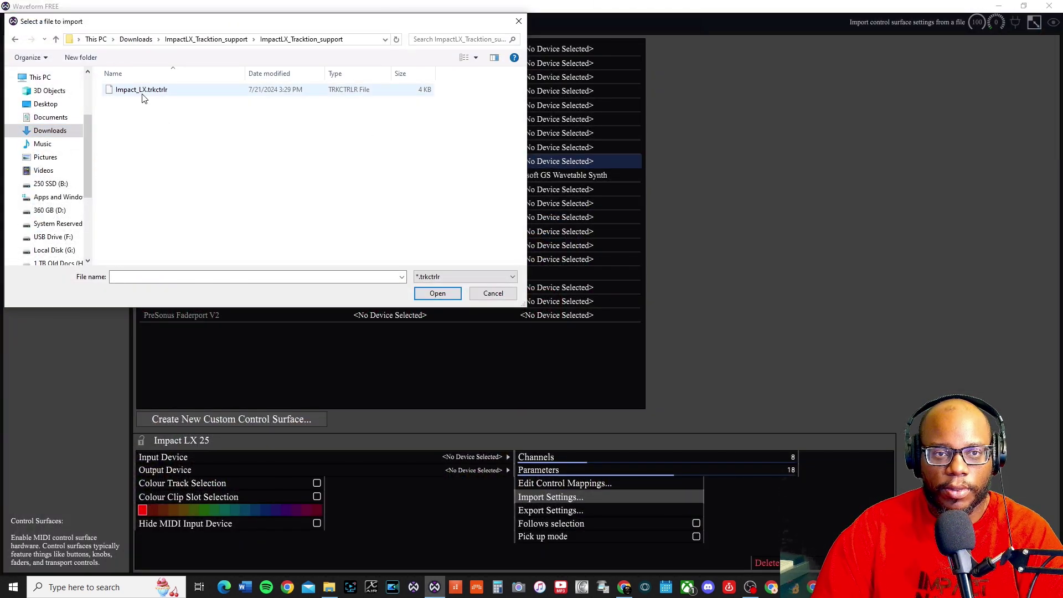
{"action": "left_click", "coordinate": [454, 292]}
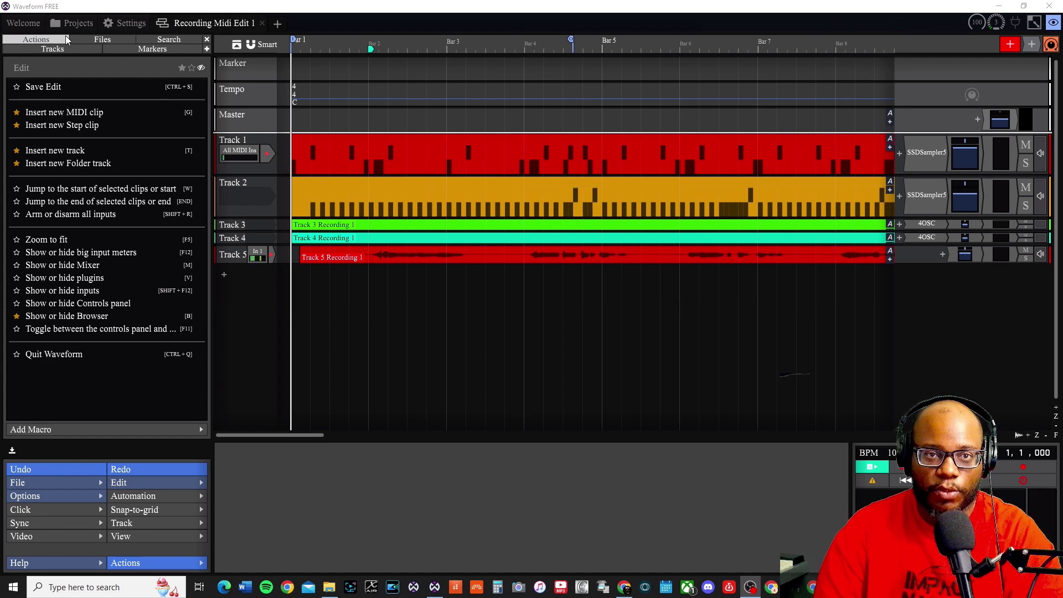
Step: Cancel the accidental Closing Edit prompt and return to the Recording Midi Edit 1 tab
{"action": "left_click", "coordinate": [117, 26]}
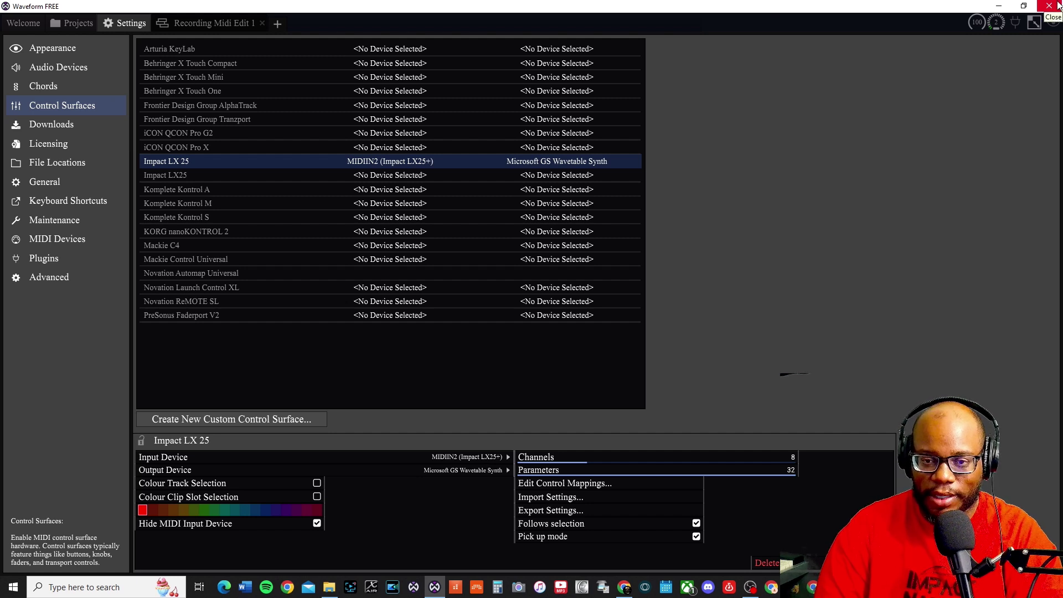
{"action": "left_click", "coordinate": [1049, 6]}
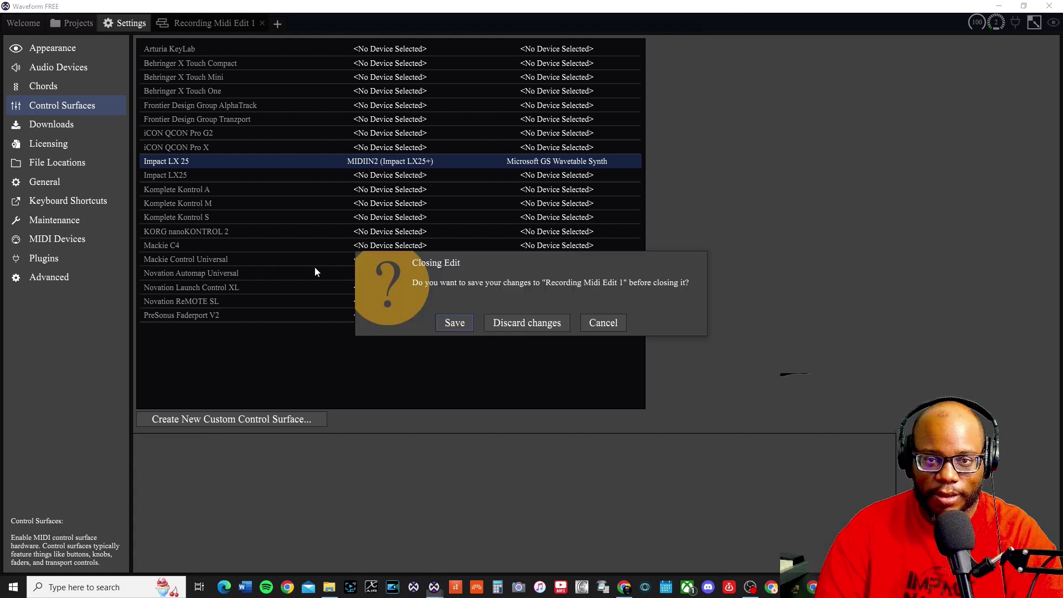
{"action": "left_click", "coordinate": [584, 324]}
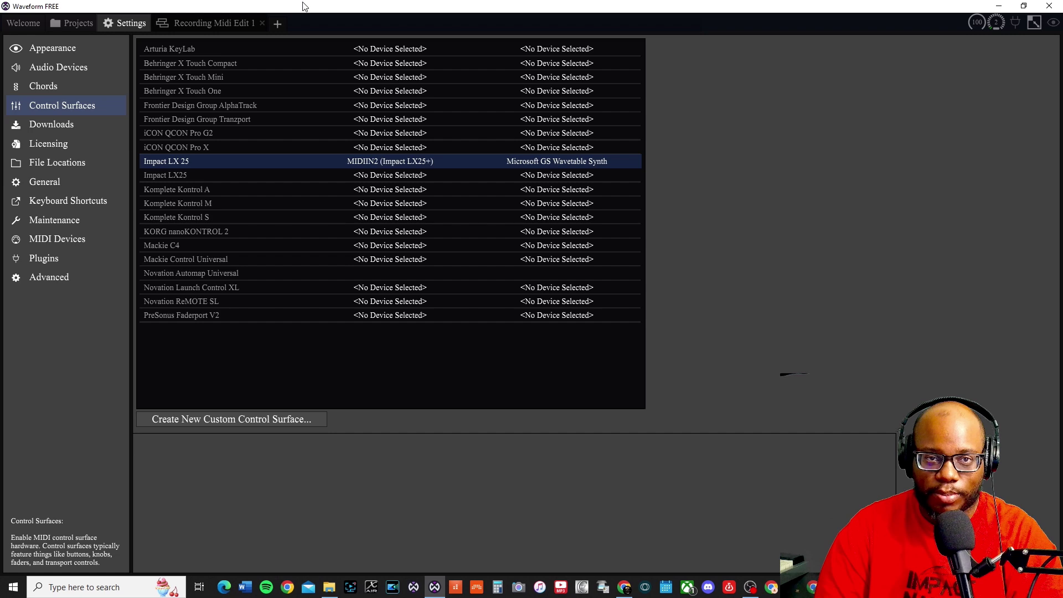
{"action": "left_click", "coordinate": [202, 26]}
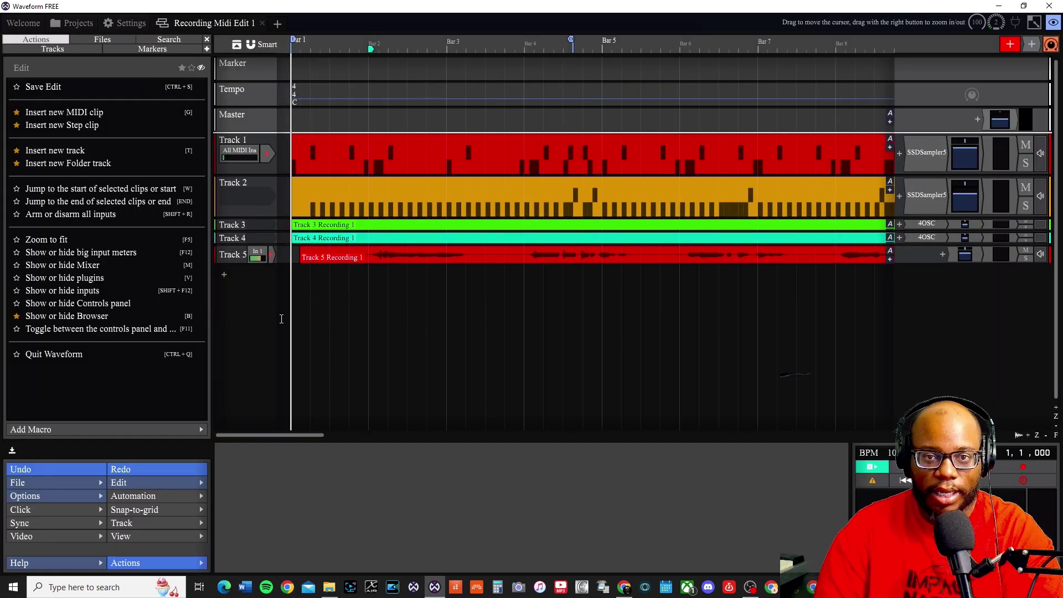
Step: Start playback of Recording Midi Edit 1 from Bar 1 with the controller's Play
{"action": "key", "text": "space"}
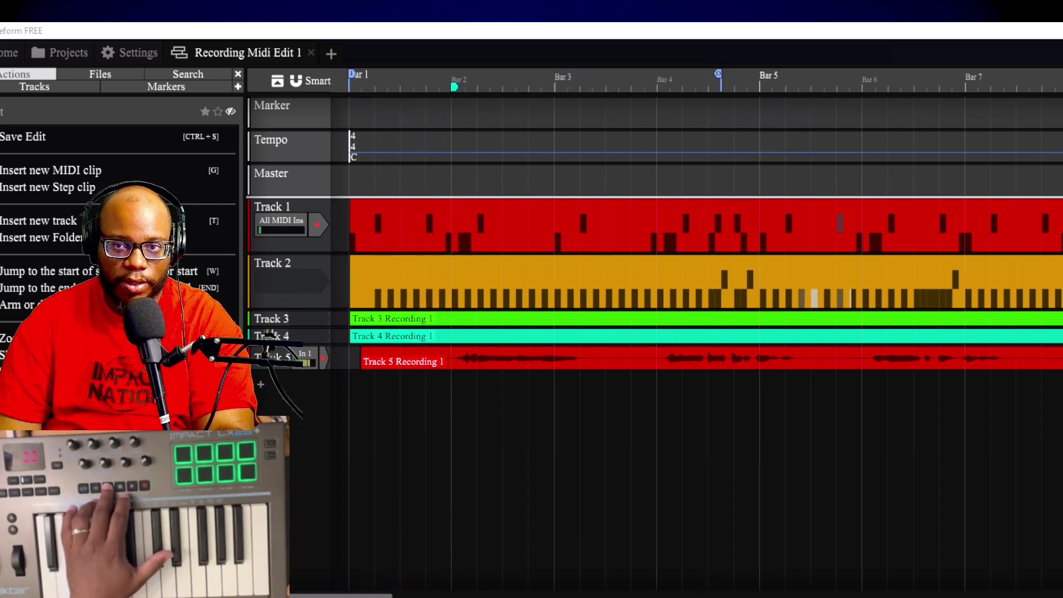
Step: Stop playback at the start and select the Track 5 Recording 1 clip
{"action": "key", "text": "space"}
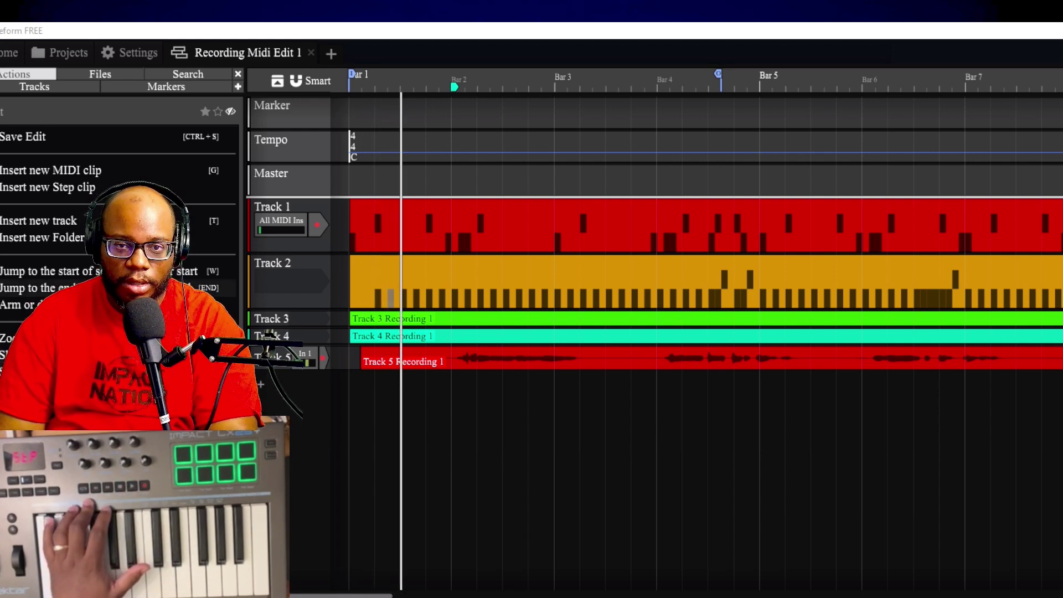
{"action": "left_click", "coordinate": [444, 357]}
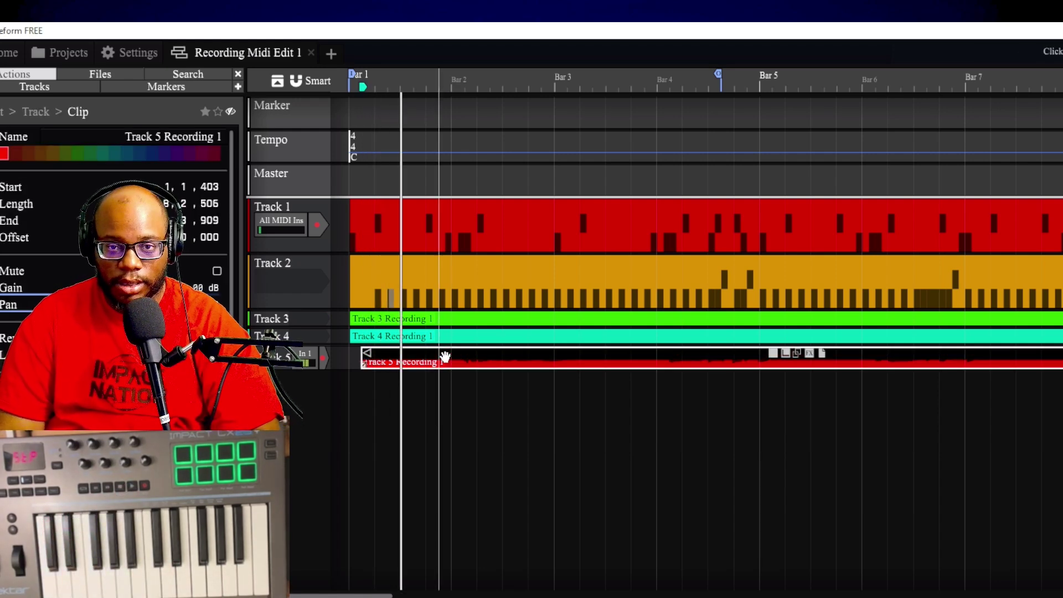
Step: Add a new Track 6 below Track 5 and arm it for recording
{"action": "right_click", "coordinate": [282, 395]}
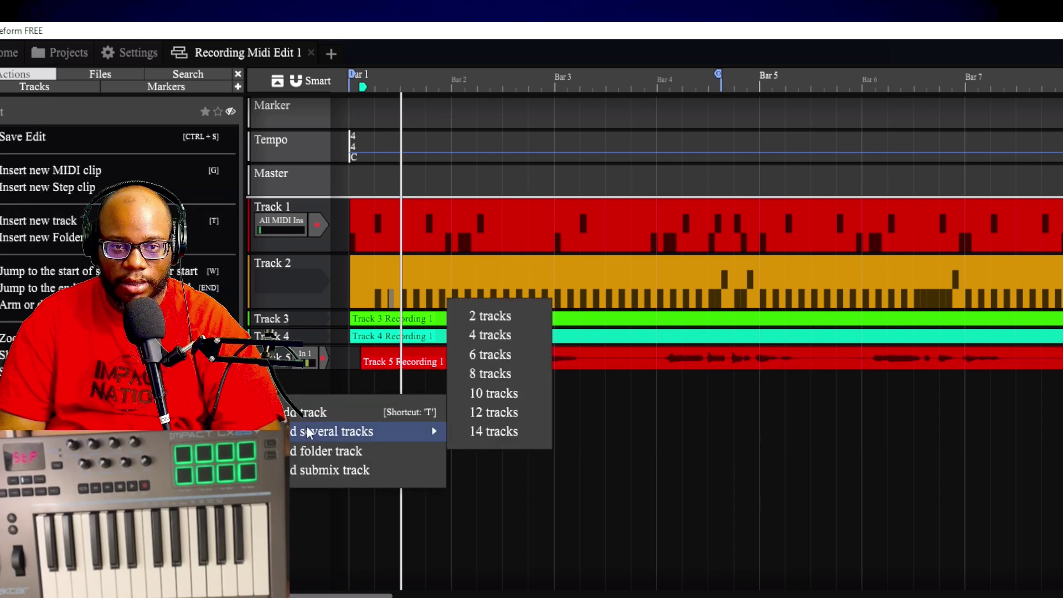
{"action": "left_click", "coordinate": [320, 411]}
{"action": "left_click", "coordinate": [320, 402]}
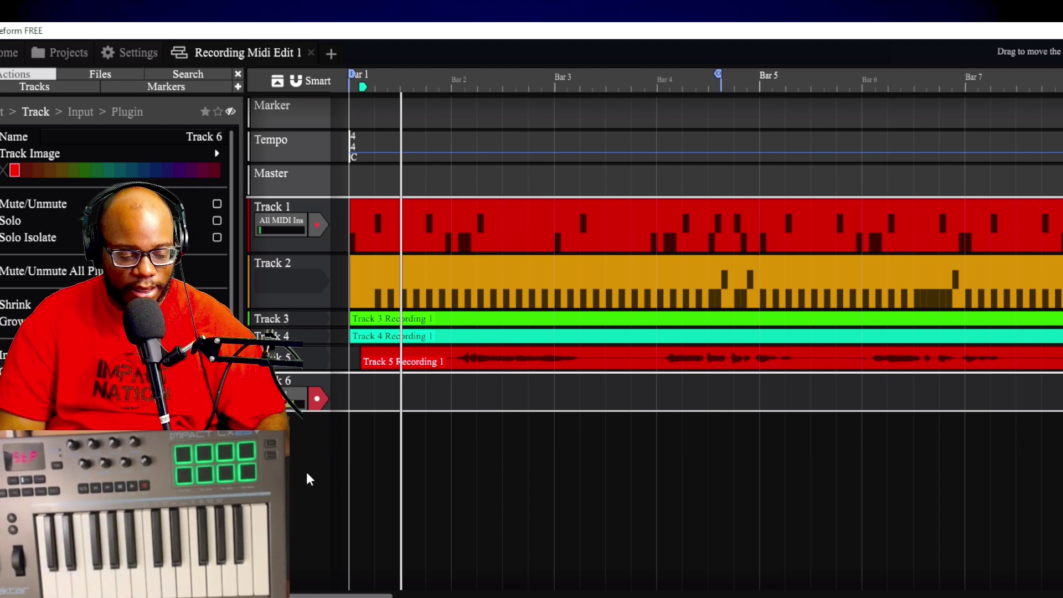
Step: Record a take onto Track 6 from Bar 1, then play it back
{"action": "key", "text": "Home"}
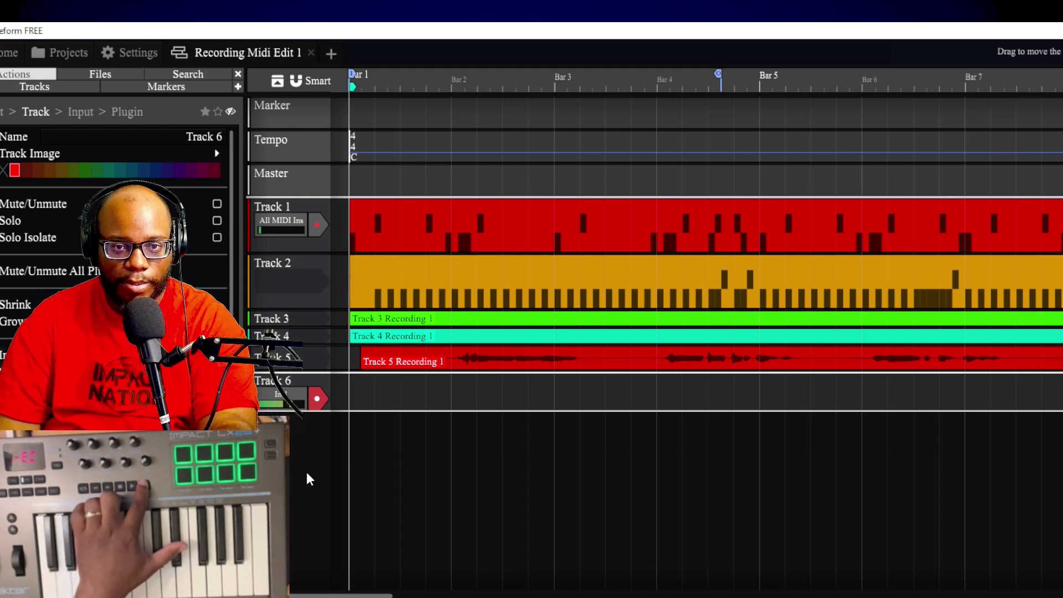
{"action": "key", "text": "r"}
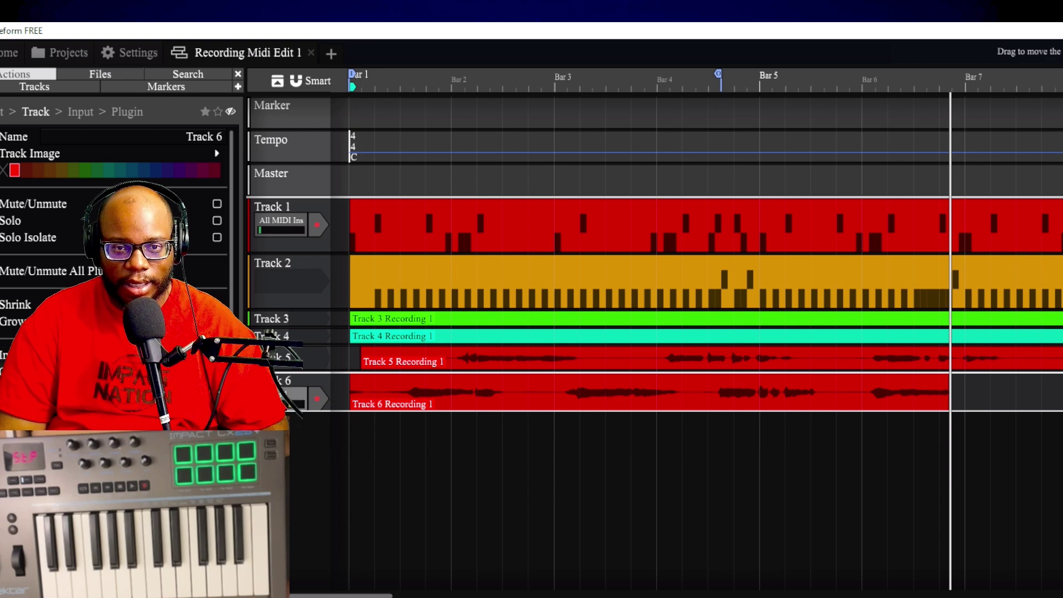
{"action": "key", "text": "space"}
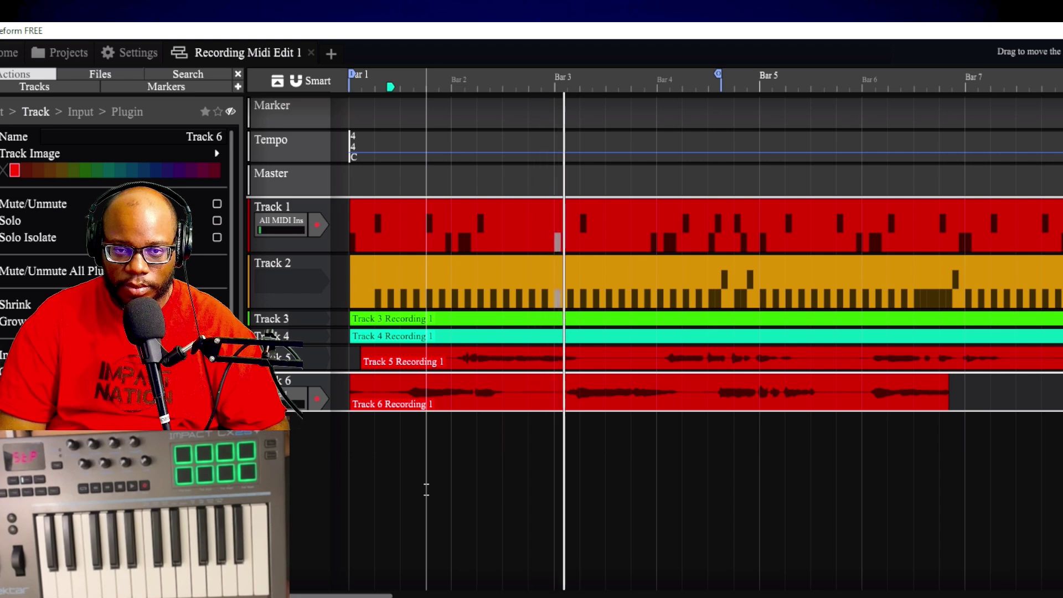
{"action": "mouse_move", "coordinate": [454, 363]}
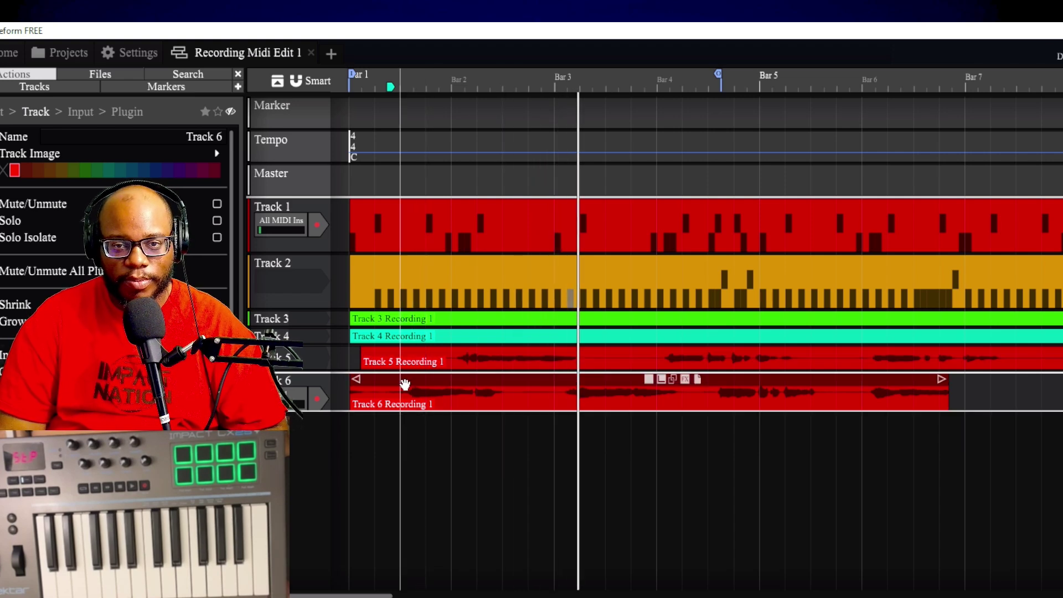
{"action": "mouse_move", "coordinate": [509, 393]}
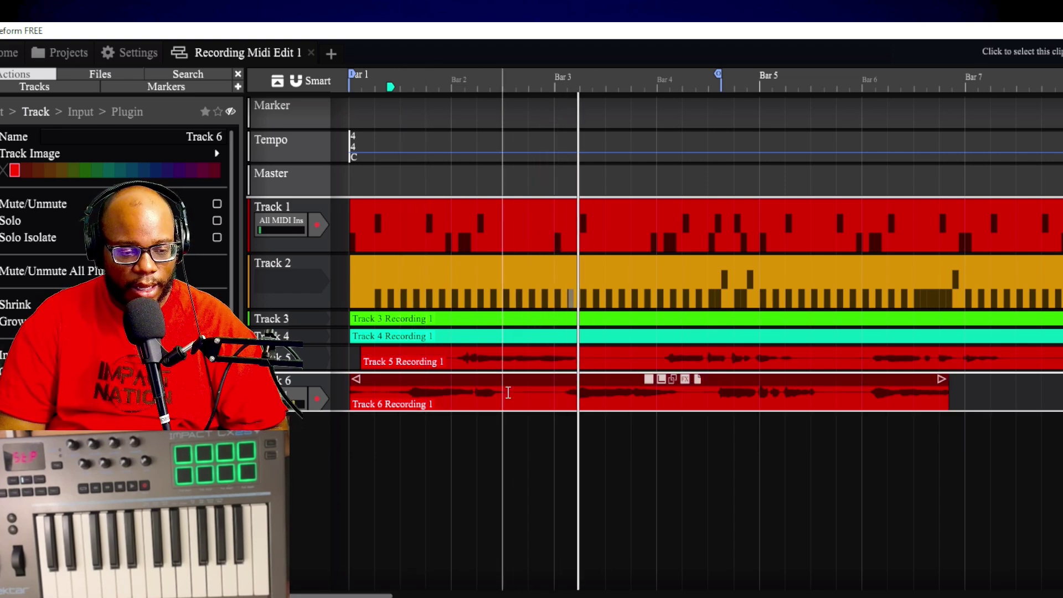
Step: Step the track selection up and down across Tracks 1–6, wrapping around, ending on Track 2
{"action": "key", "text": "Up"}
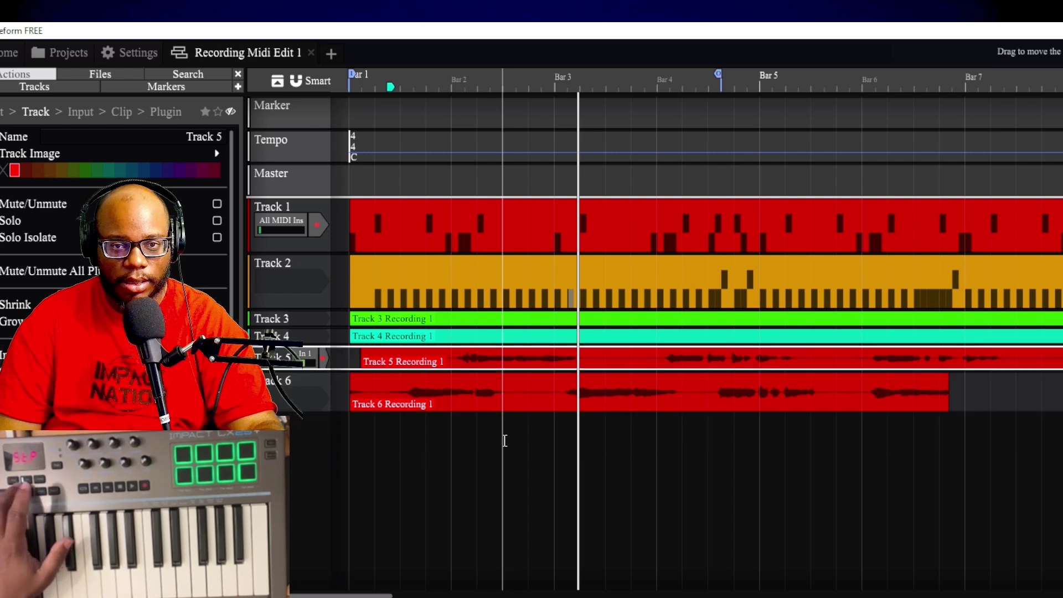
{"action": "key", "text": "Up"}
{"action": "key", "text": "Up"}
{"action": "key", "text": "Up"}
{"action": "key", "text": "Up"}
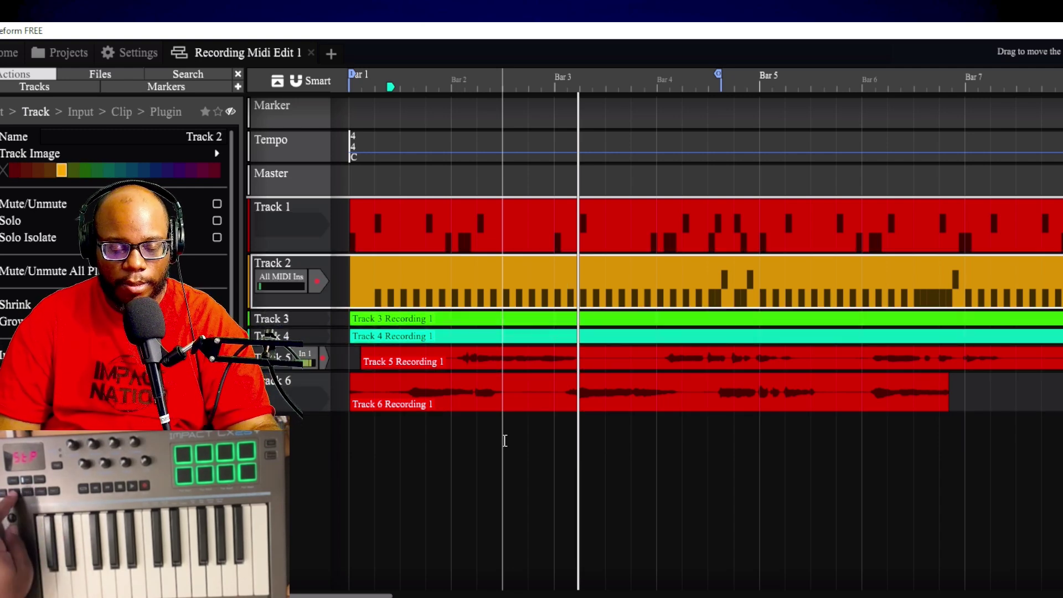
{"action": "key", "text": "Down"}
{"action": "key", "text": "Down"}
{"action": "key", "text": "Down"}
{"action": "key", "text": "Down"}
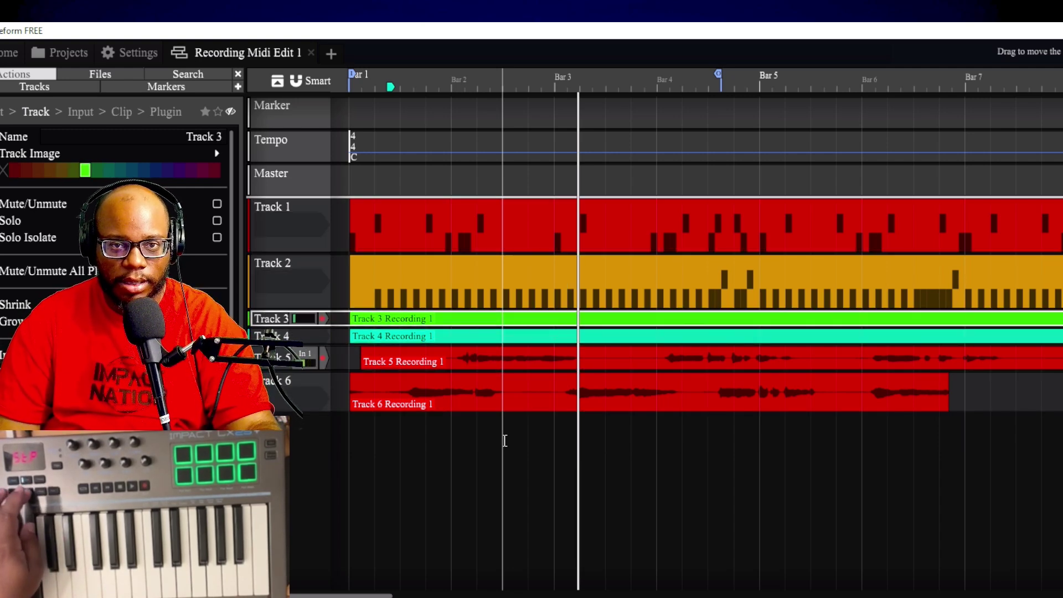
{"action": "key", "text": "Down"}
{"action": "key", "text": "Up"}
{"action": "key", "text": "Up"}
{"action": "key", "text": "Up"}
{"action": "key", "text": "Up"}
{"action": "key", "text": "Up"}
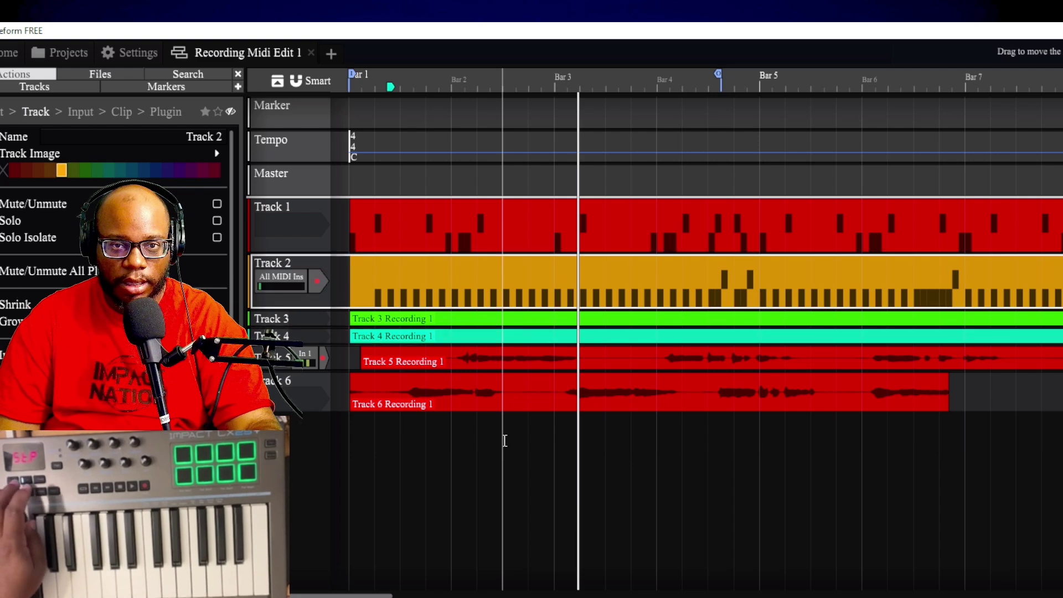
{"action": "key", "text": "Up"}
{"action": "key", "text": "Down"}
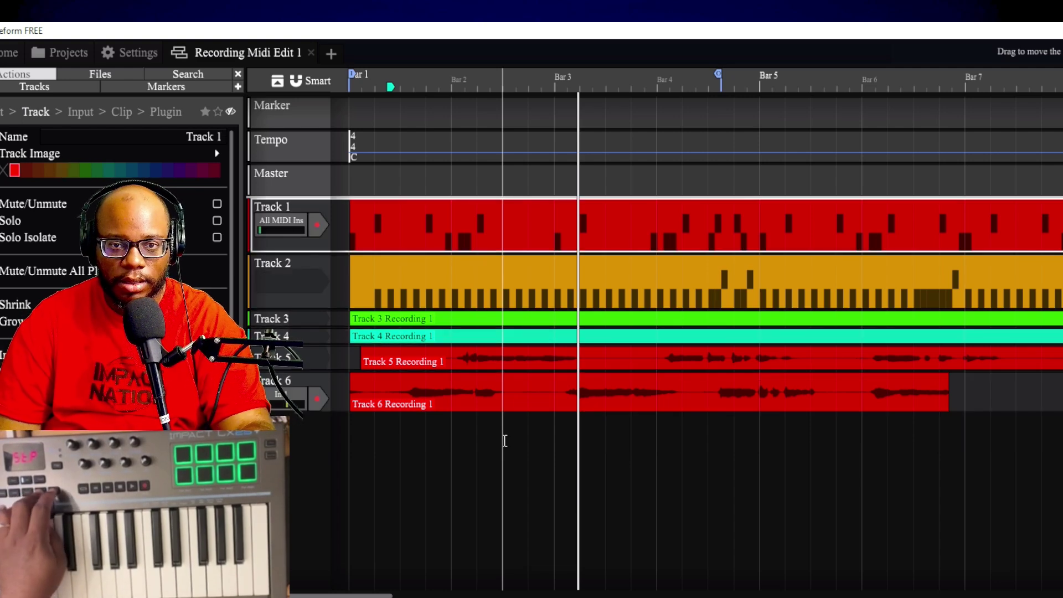
{"action": "key", "text": "Up"}
{"action": "key", "text": "Down"}
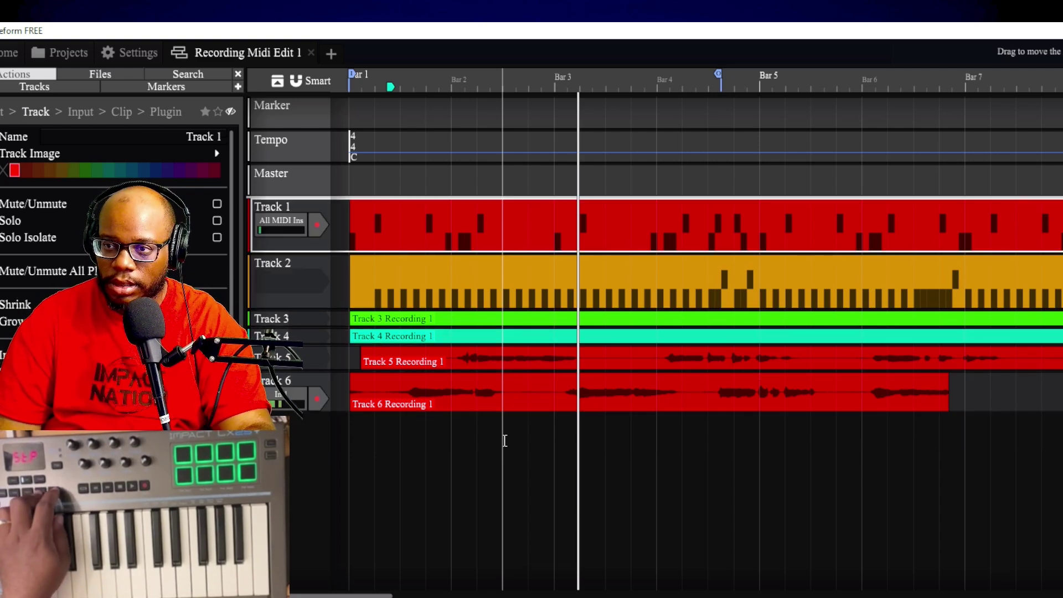
{"action": "key", "text": "Up"}
{"action": "key", "text": "Down"}
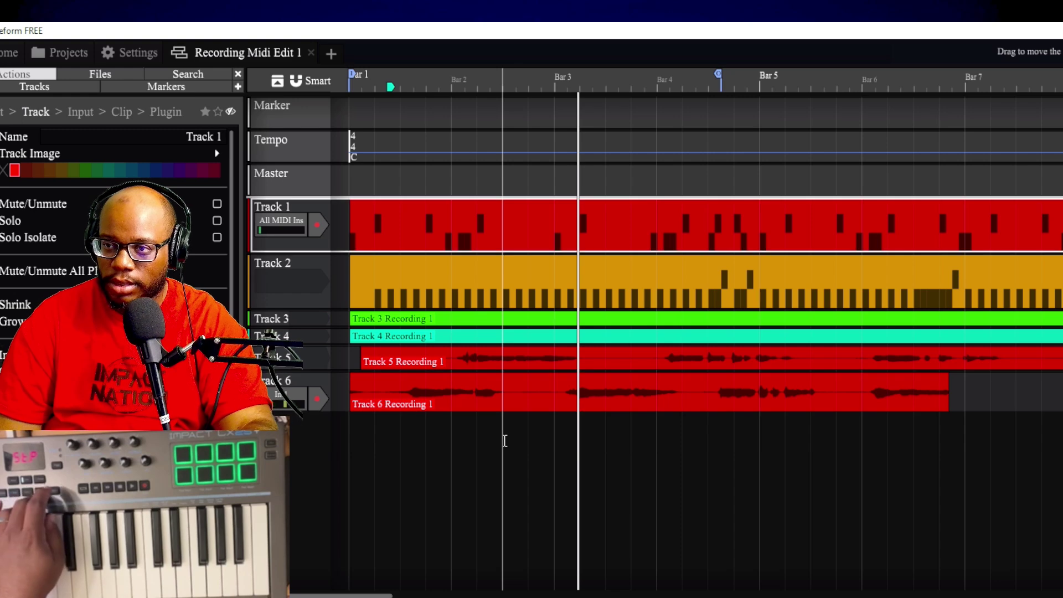
{"action": "key", "text": "Down"}
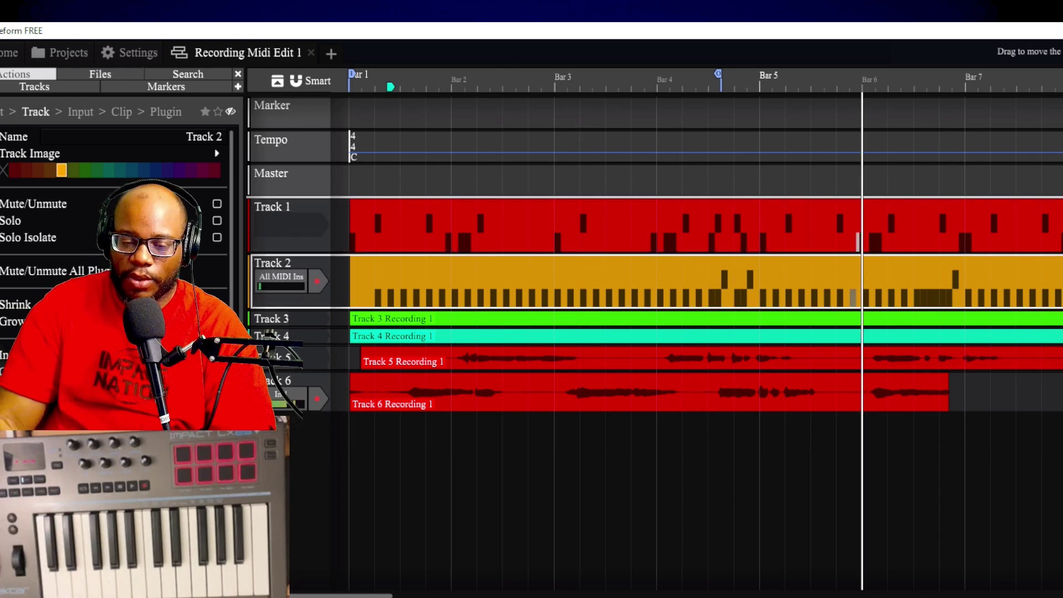